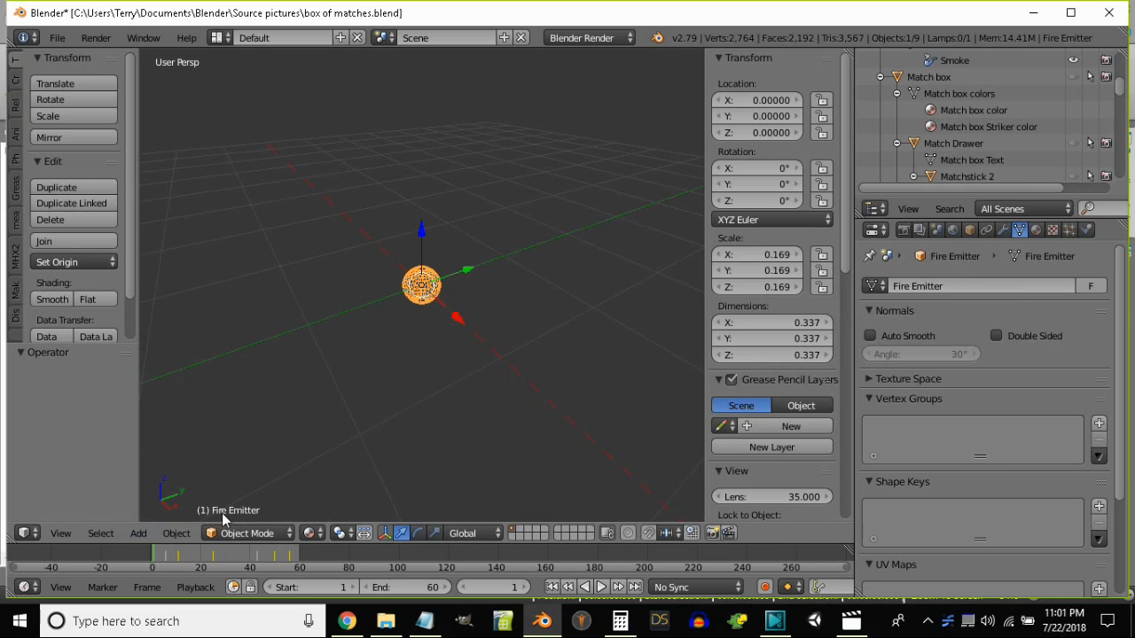
# Select the Smoke Domain object in the scene and examine its volume material settings.
pyautogui.scroll(-5, 973, 129)
pyautogui.click(138, 533)
pyautogui.moveTo(160, 513)
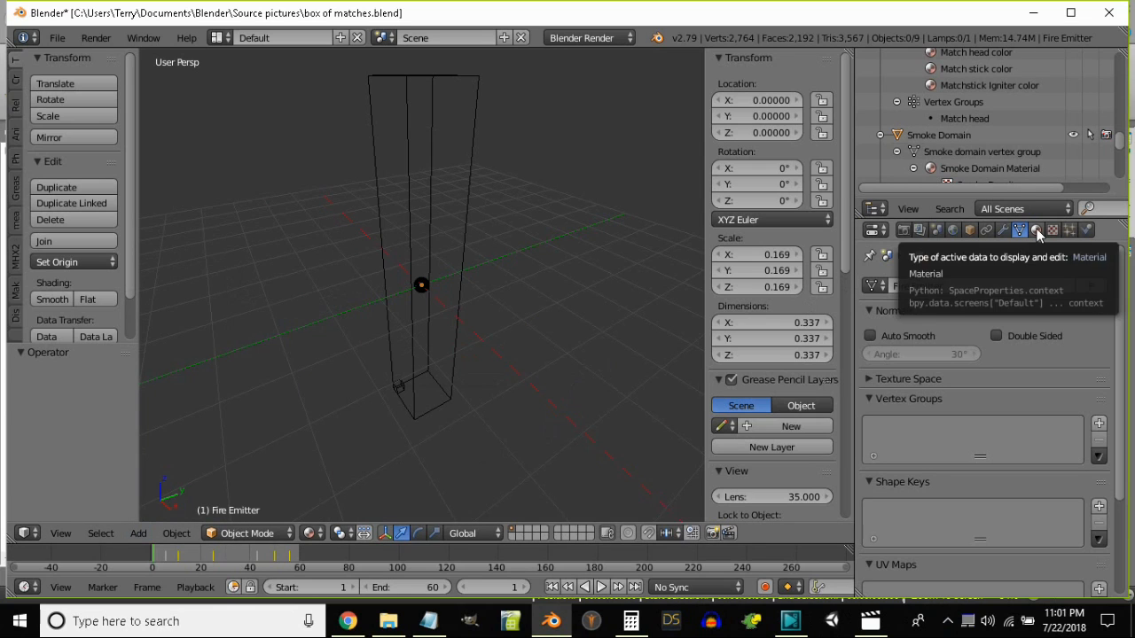
pyautogui.rightClick(462, 272)
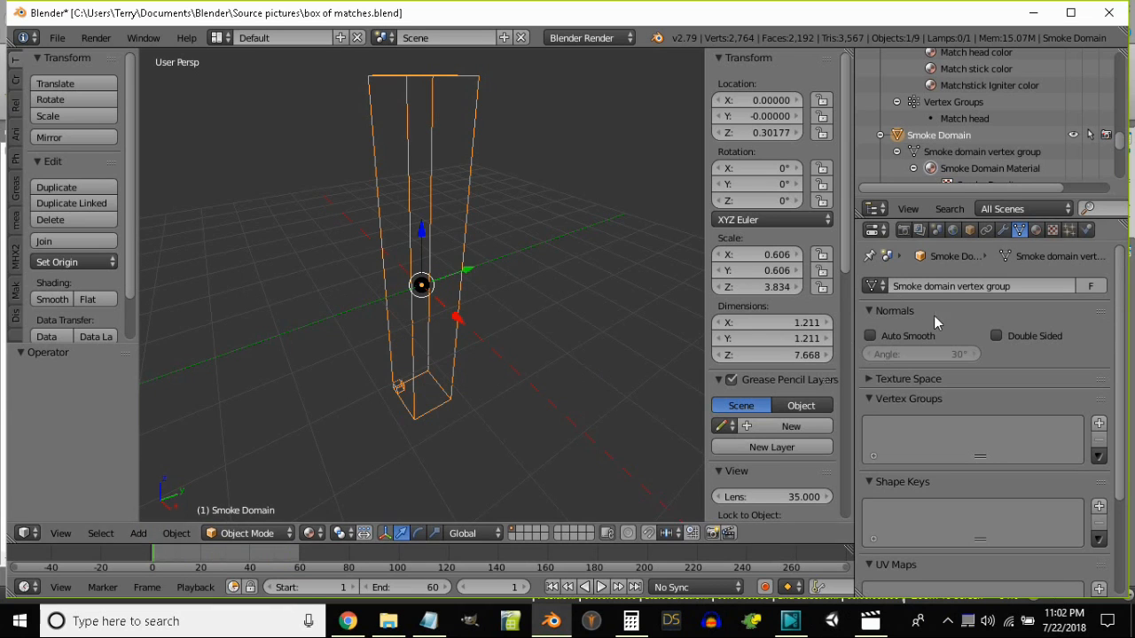
pyautogui.click(1036, 231)
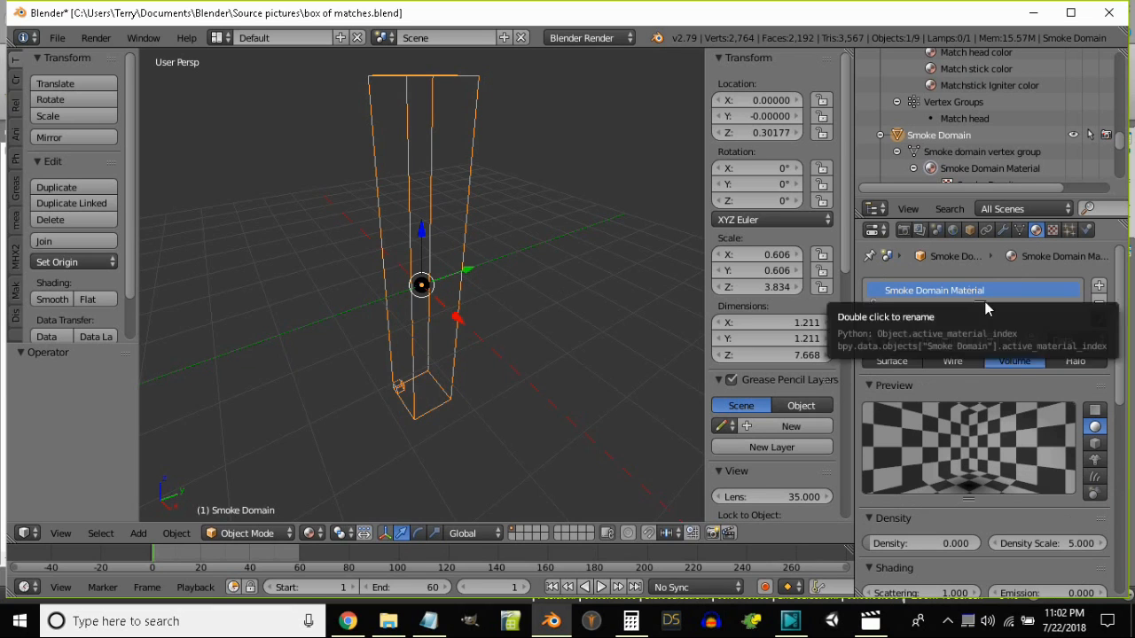
pyautogui.scroll(-10, 1020, 266)
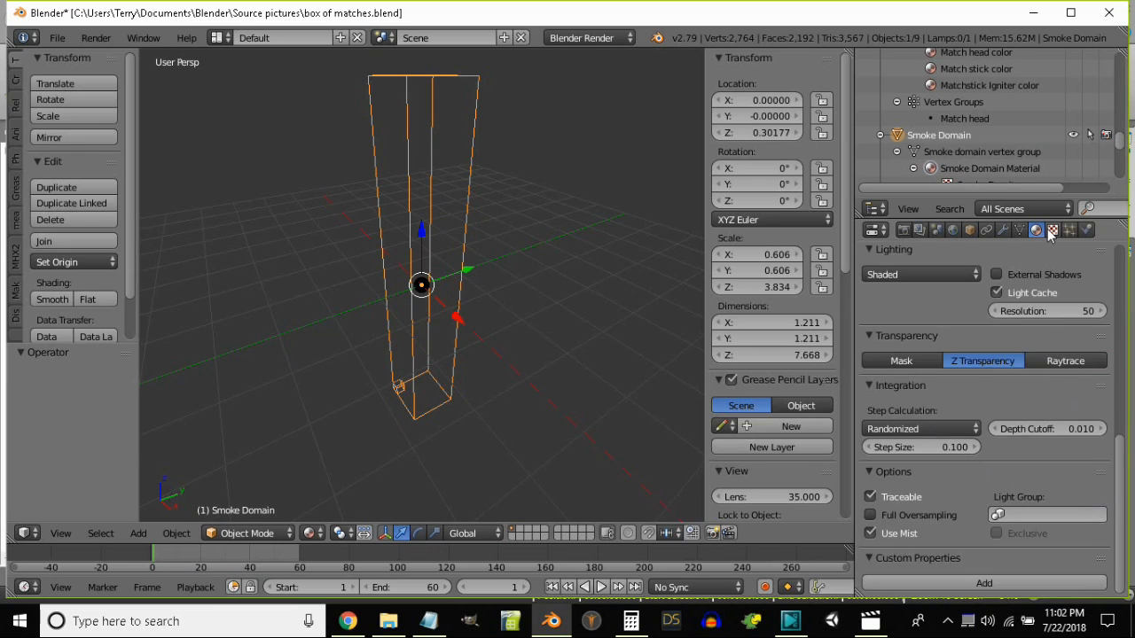
# Examine the Smoke Density and Flame texture slots of the Smoke Domain's material.
pyautogui.click(1052, 230)
pyautogui.click(1041, 231)
pyautogui.click(1052, 230)
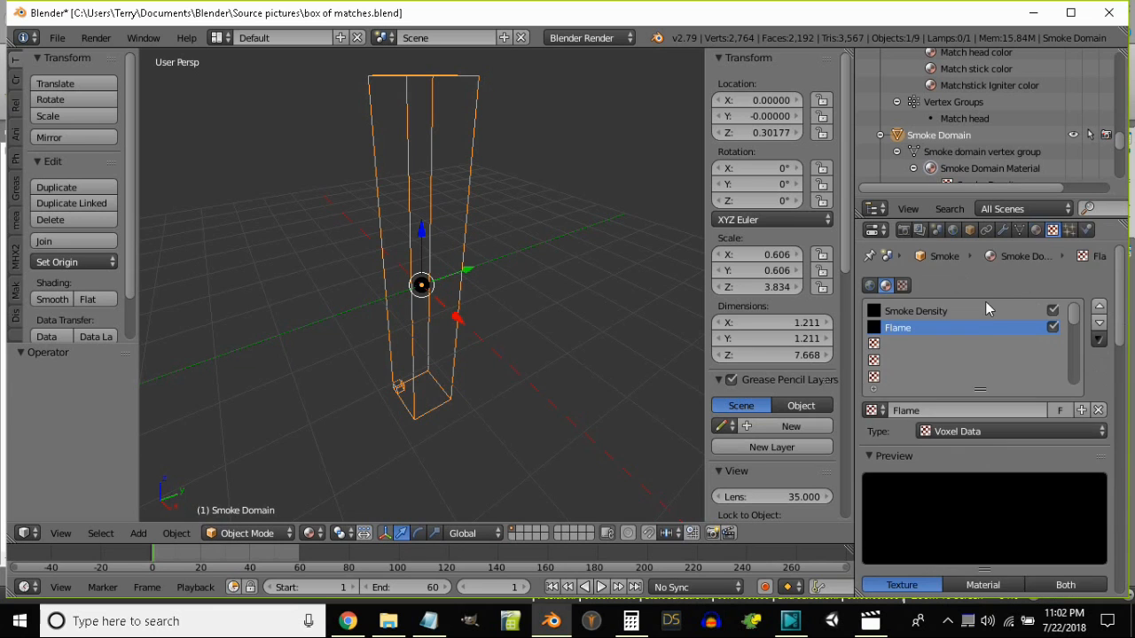
pyautogui.click(906, 314)
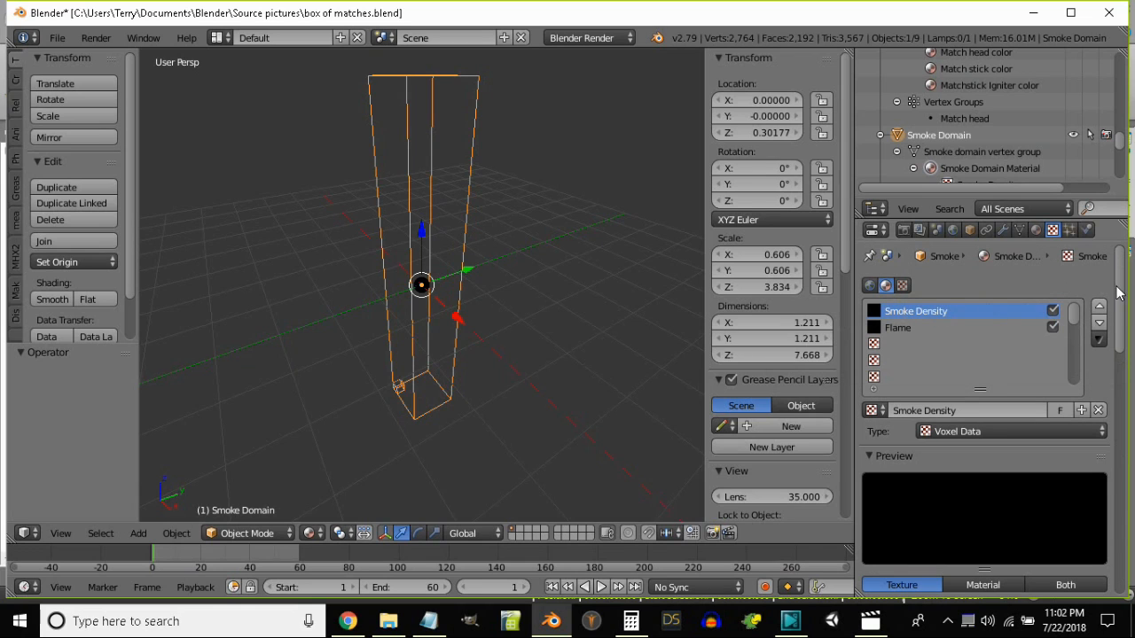
pyautogui.click(903, 330)
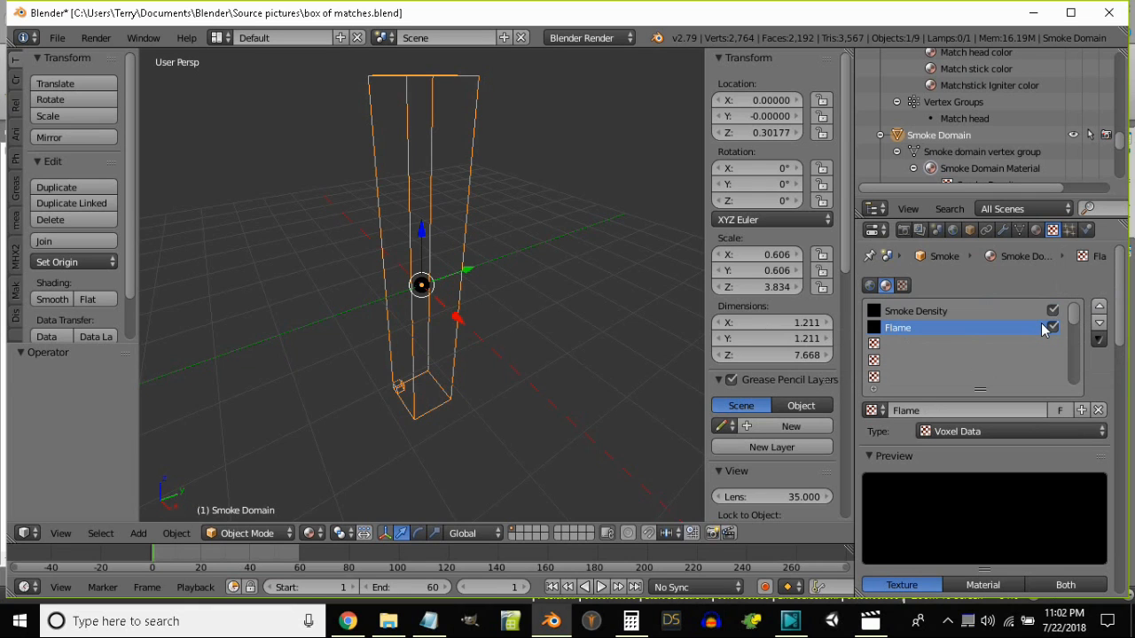
# Review the Smoke Domain Material's density, shading, lighting, transparency and integration settings.
pyautogui.click(1036, 230)
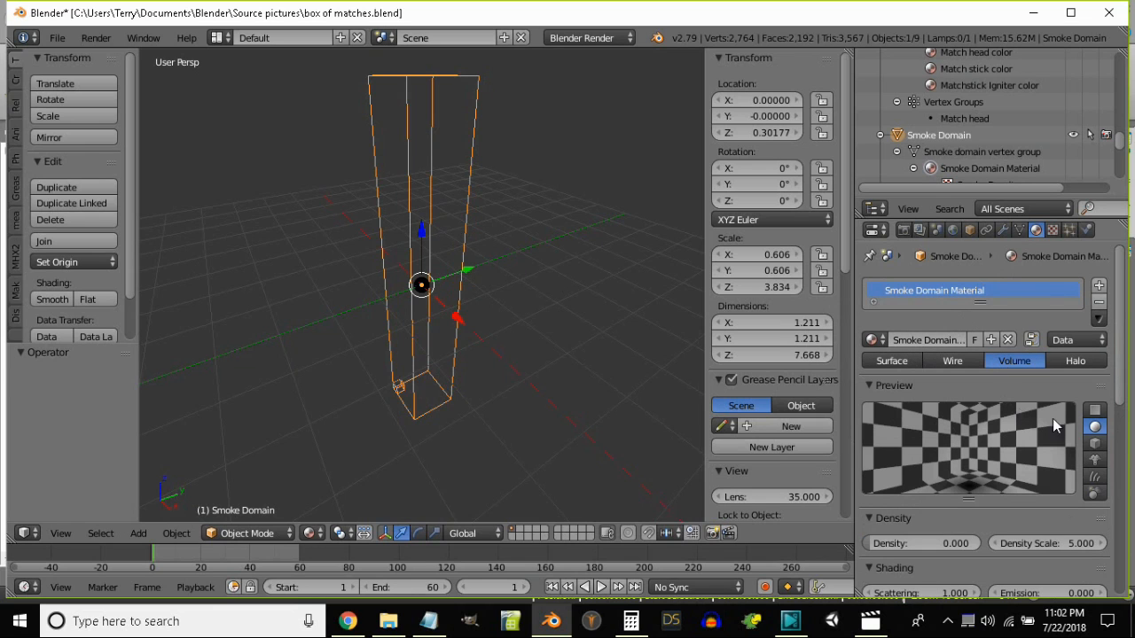
pyautogui.scroll(-5, 1093, 426)
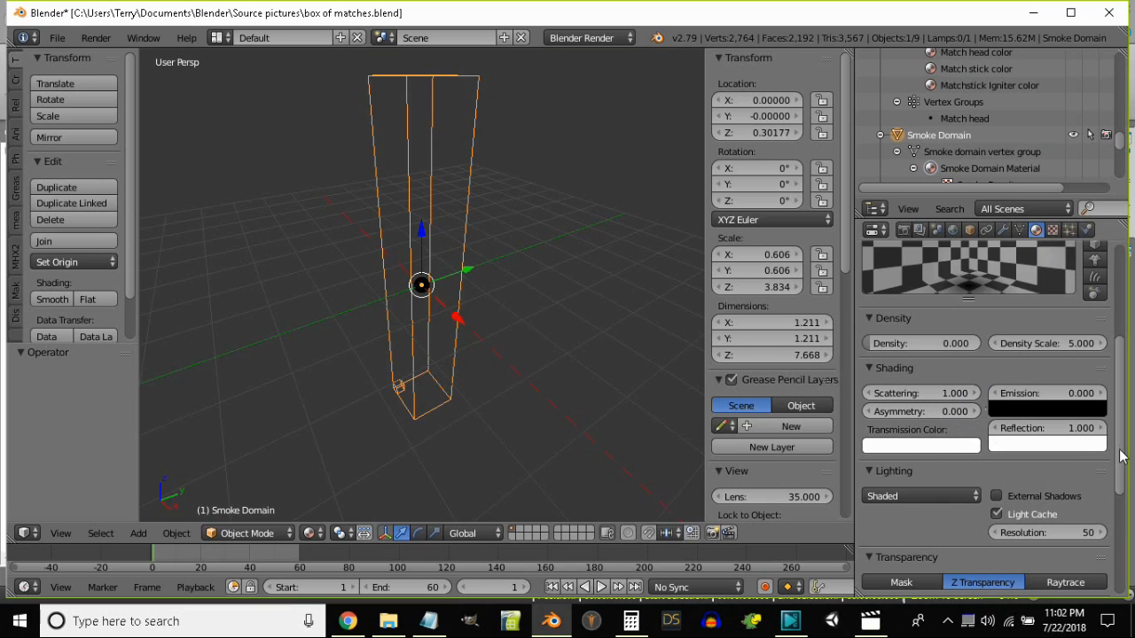
pyautogui.moveTo(1120, 453); pyautogui.dragTo(1106, 560)
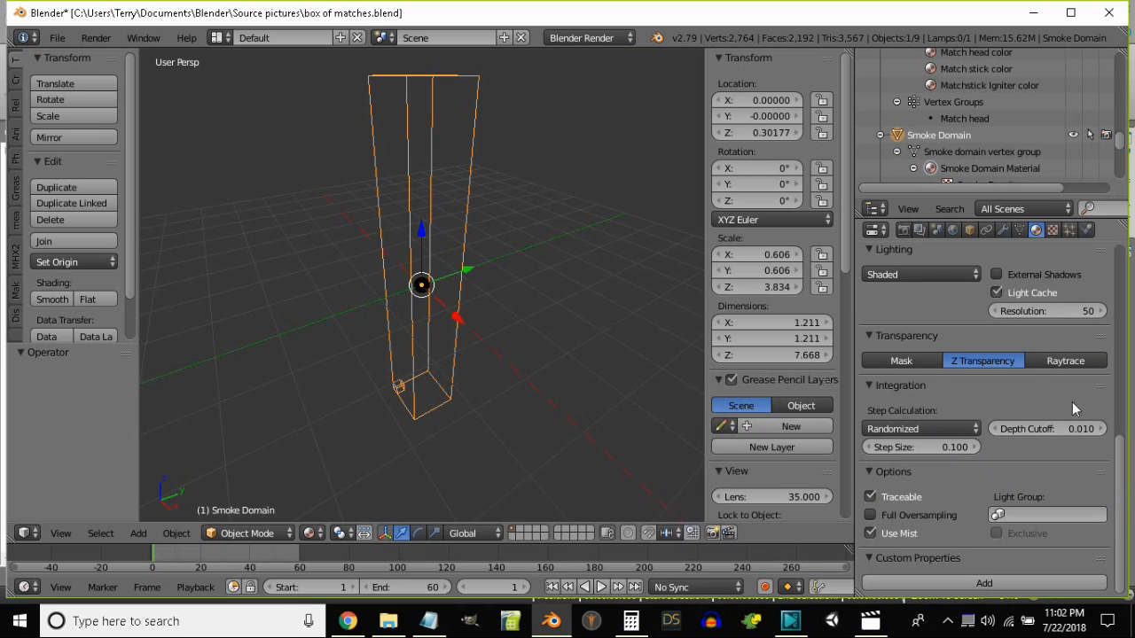
pyautogui.click(1051, 230)
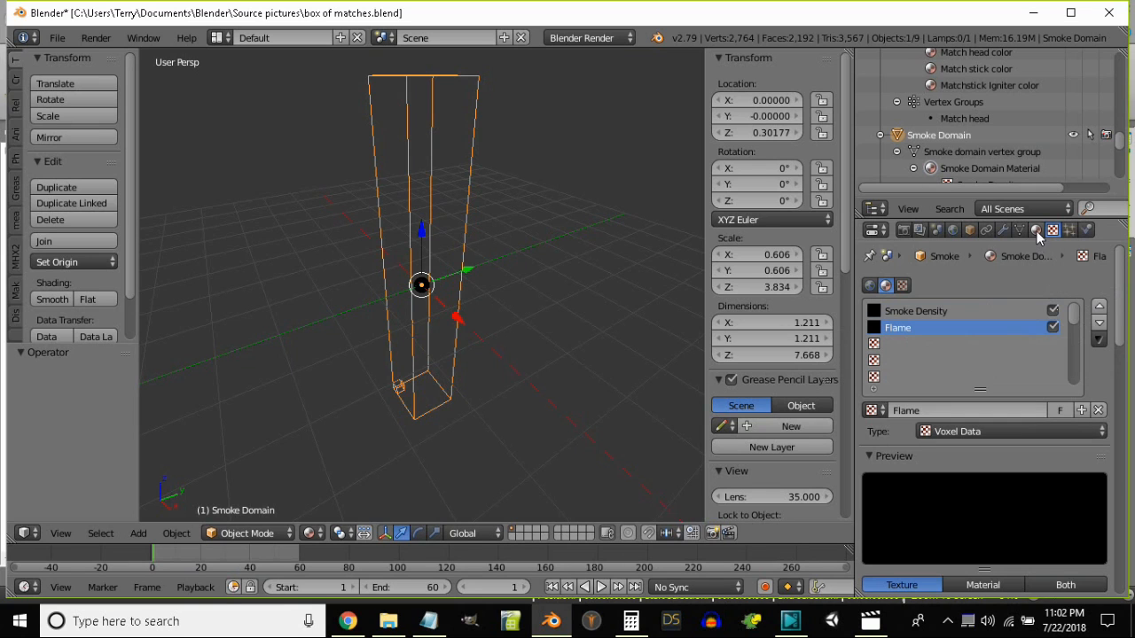
pyautogui.click(1035, 230)
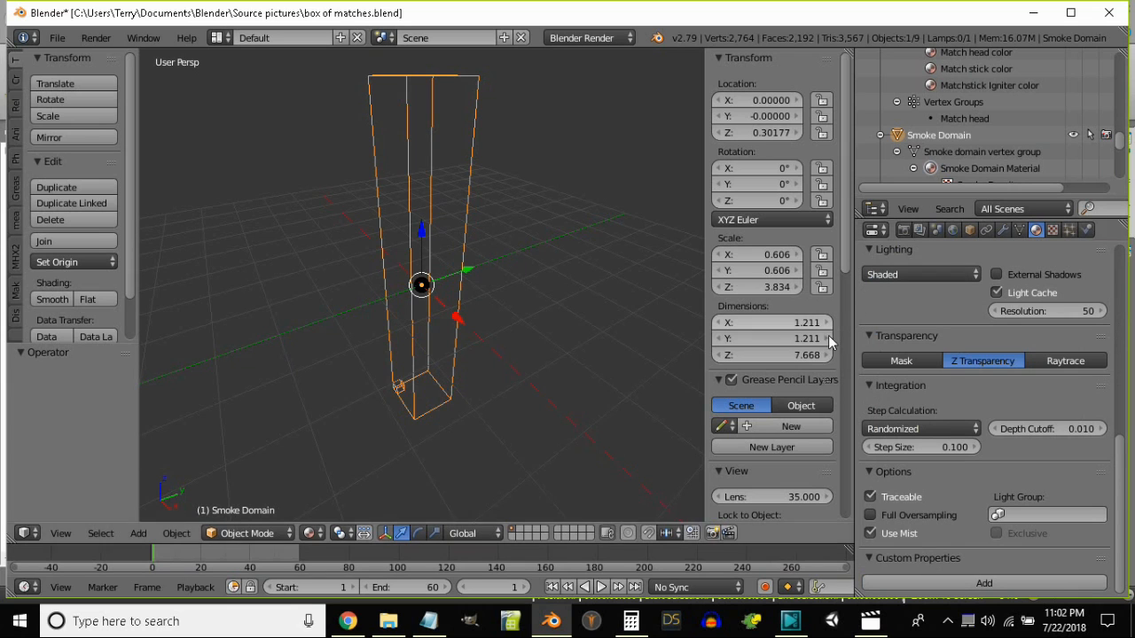
pyautogui.moveTo(1120, 466); pyautogui.dragTo(1132, 257)
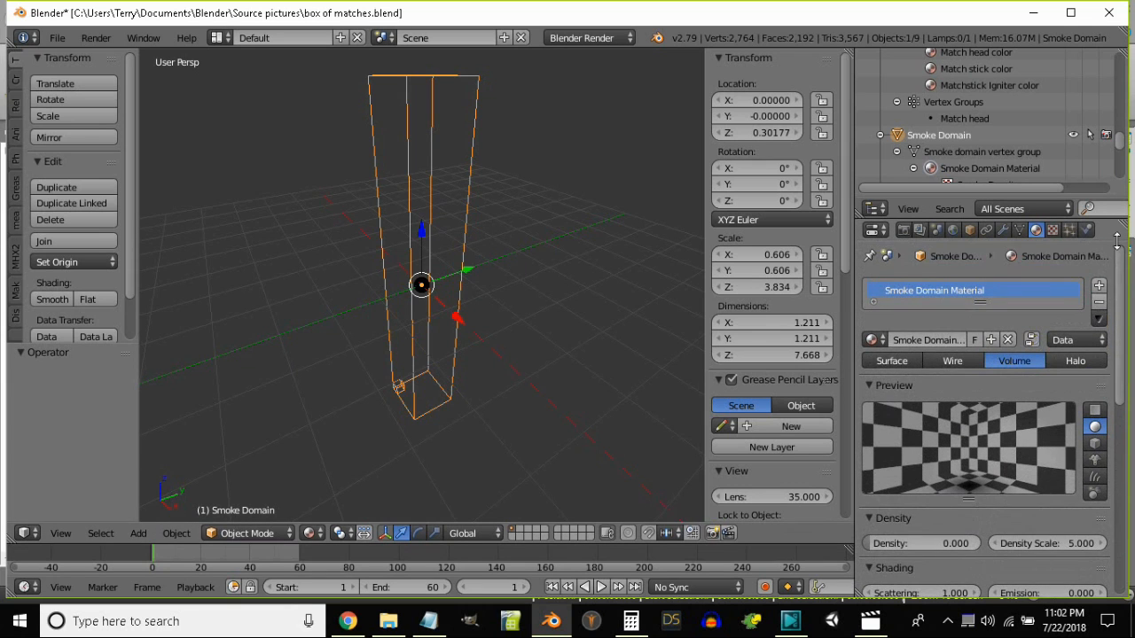
# Inspect the settings of the Smoke Domain's Smoke Density texture.
pyautogui.click(1052, 231)
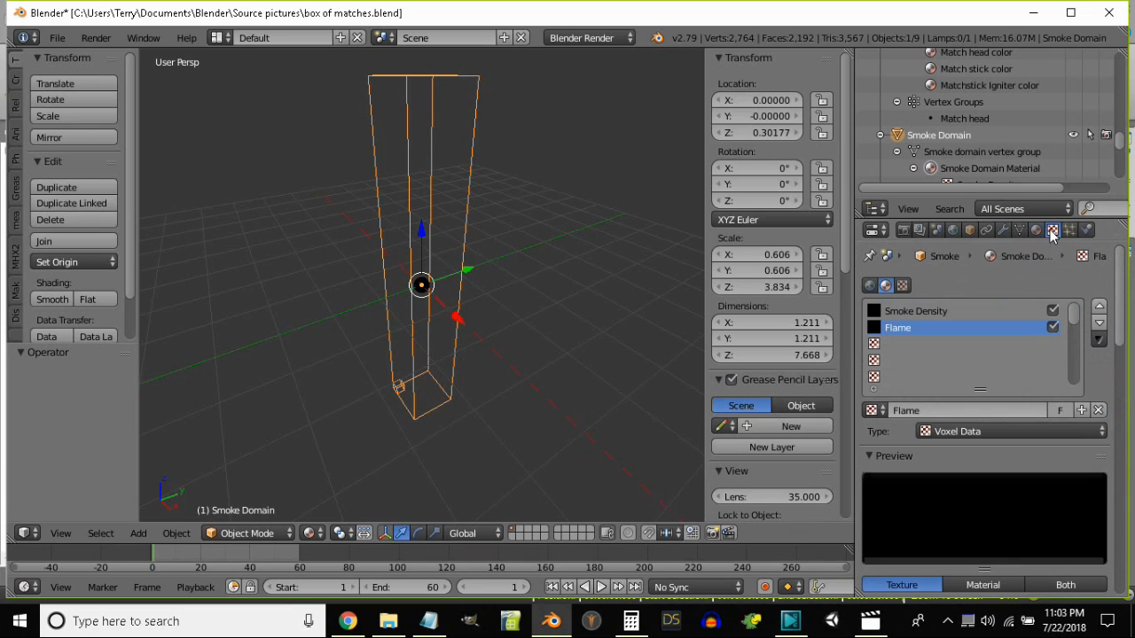
pyautogui.click(923, 311)
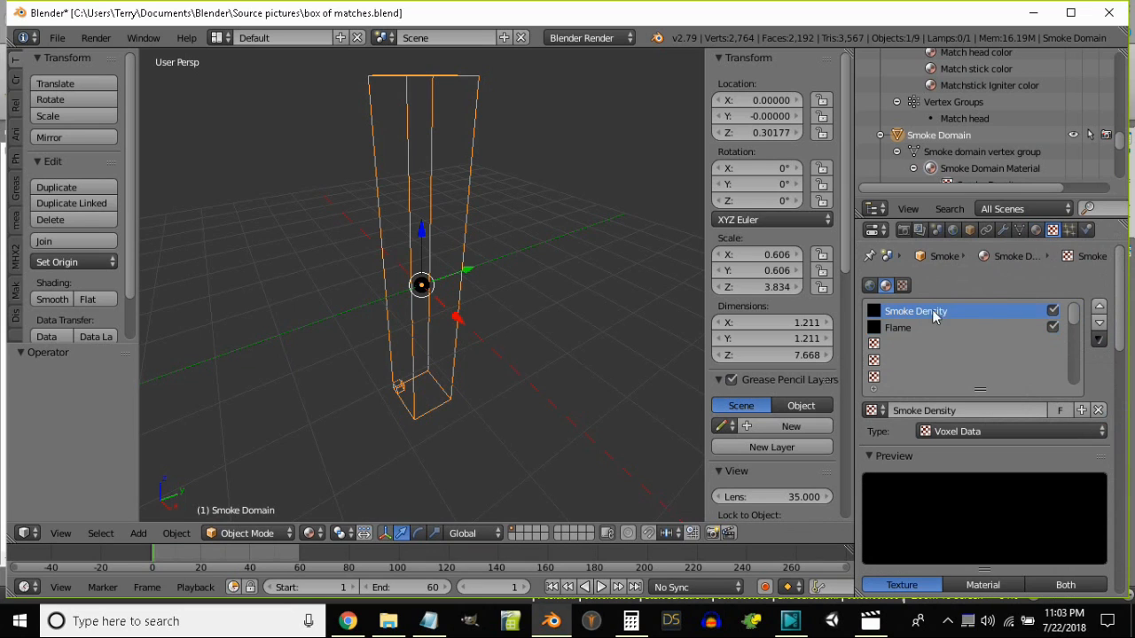
pyautogui.moveTo(1119, 292); pyautogui.dragTo(1022, 270)
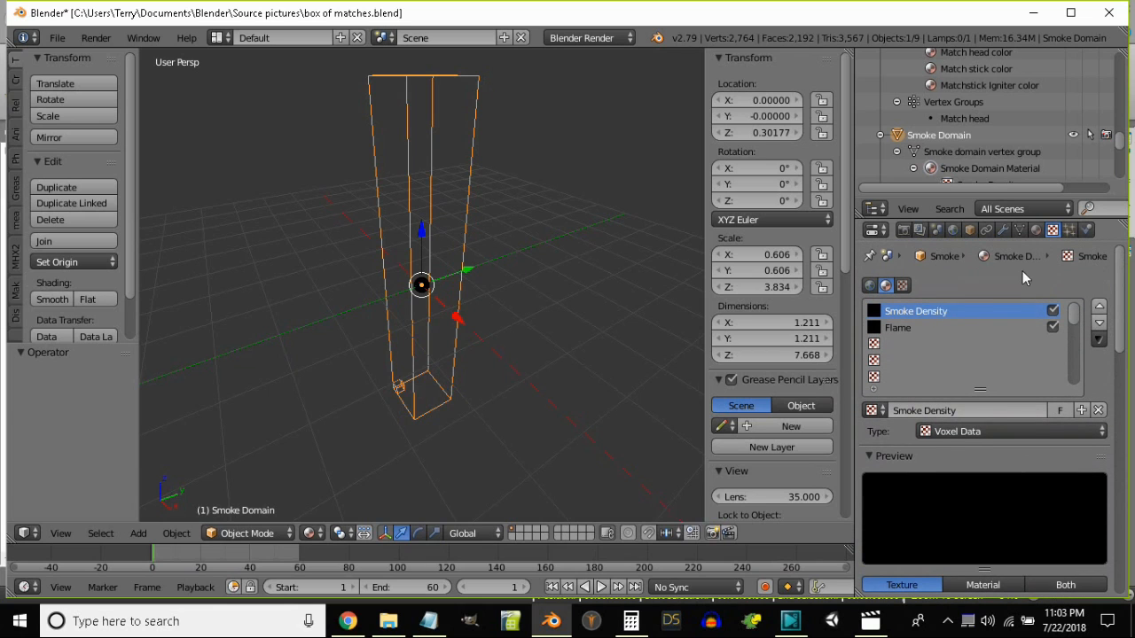
# Examine each color stop of the Flame texture's ramp along with its voxel data settings.
pyautogui.click(900, 328)
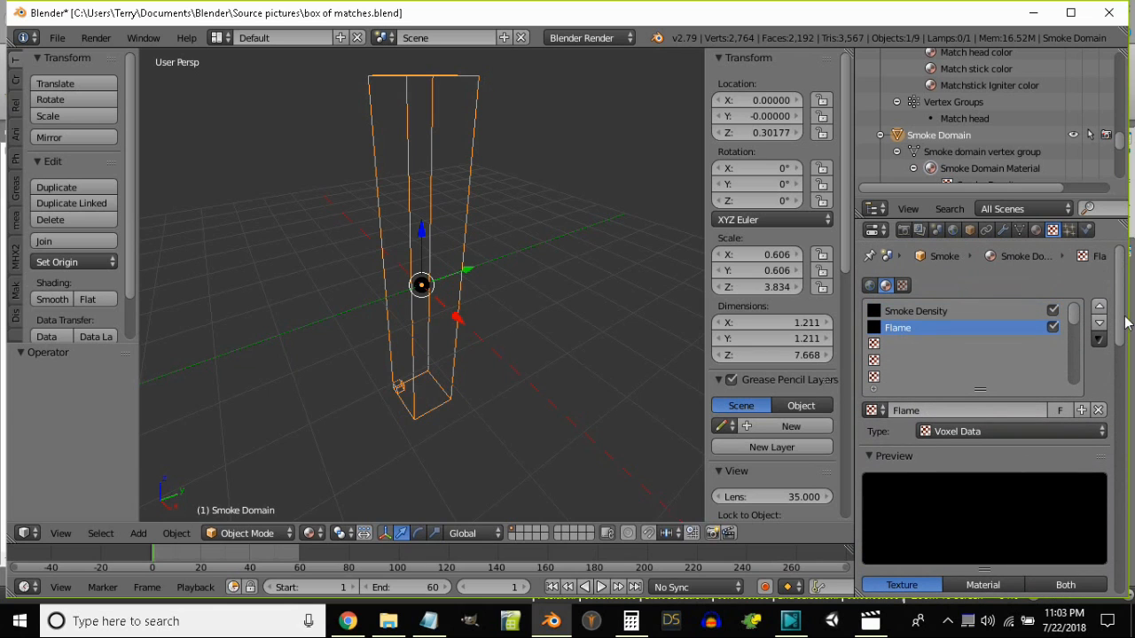
pyautogui.moveTo(1123, 328); pyautogui.dragTo(1117, 442)
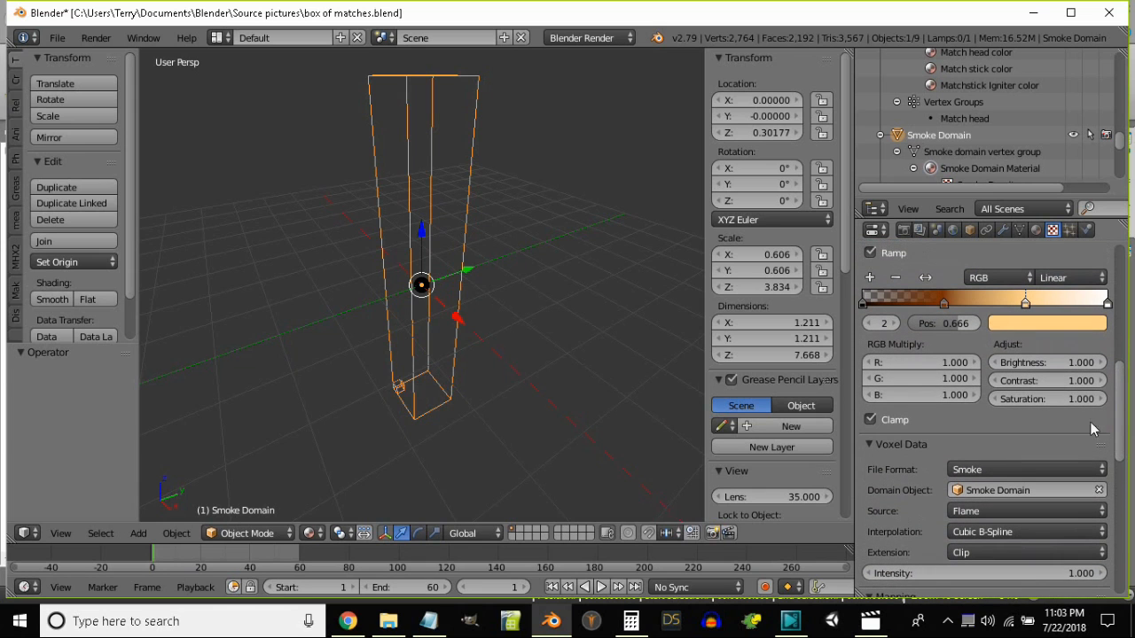
pyautogui.click(863, 304)
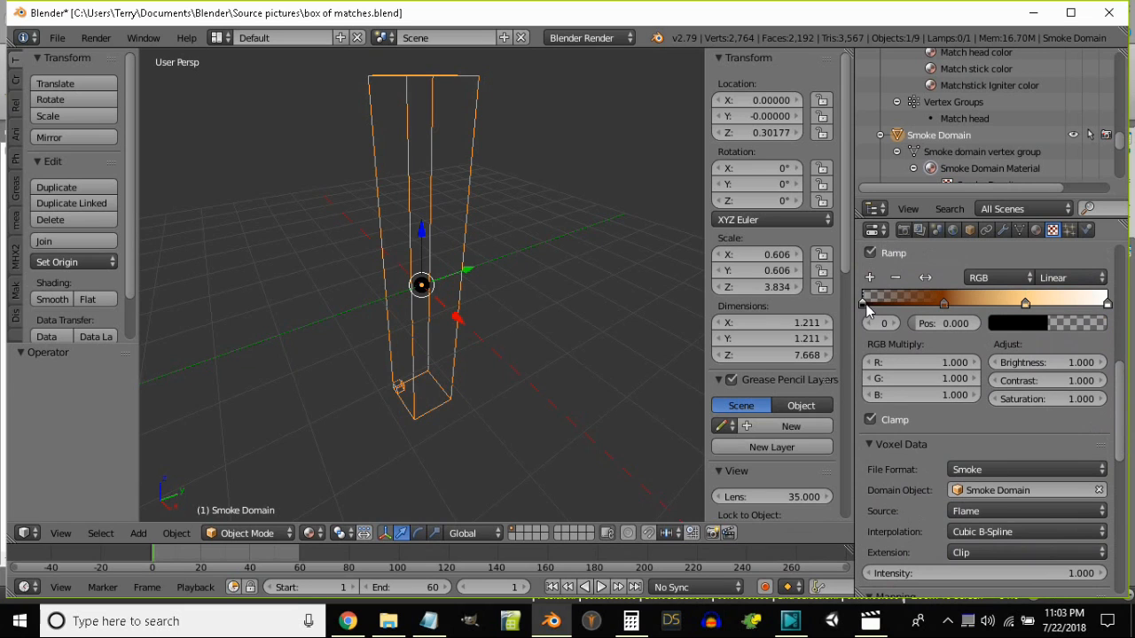
pyautogui.click(945, 305)
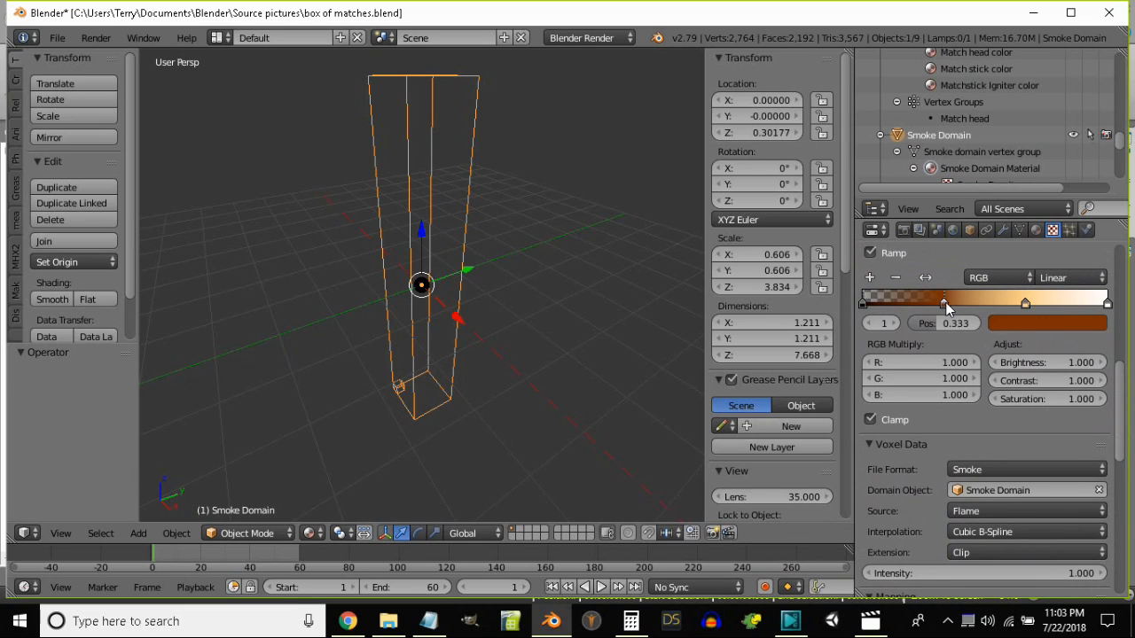
pyautogui.click(1024, 304)
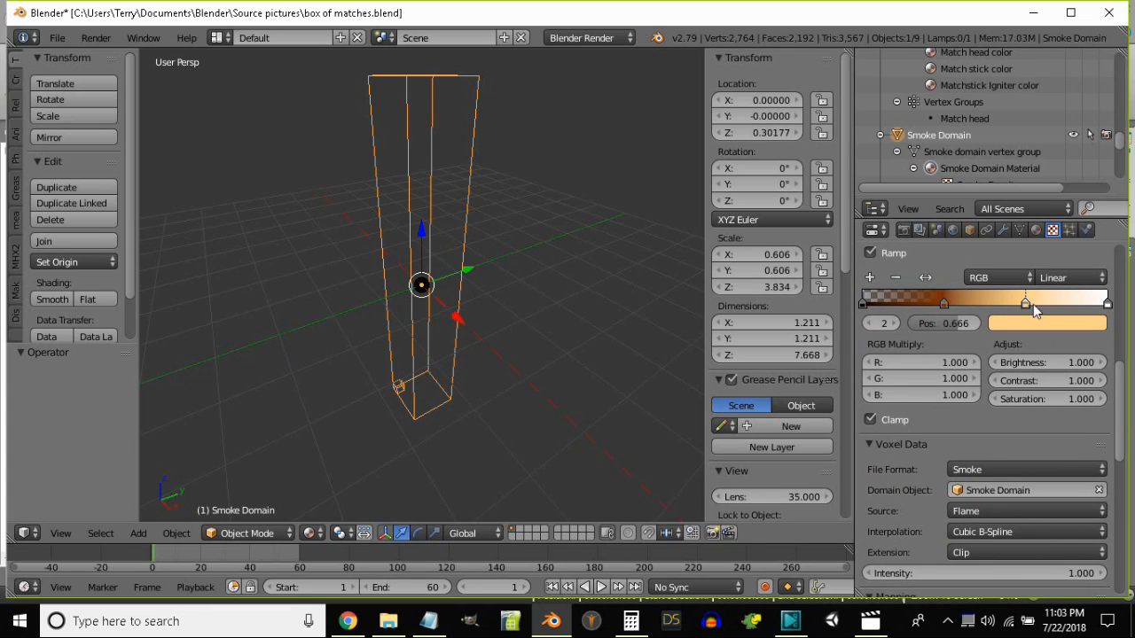
pyautogui.click(1108, 304)
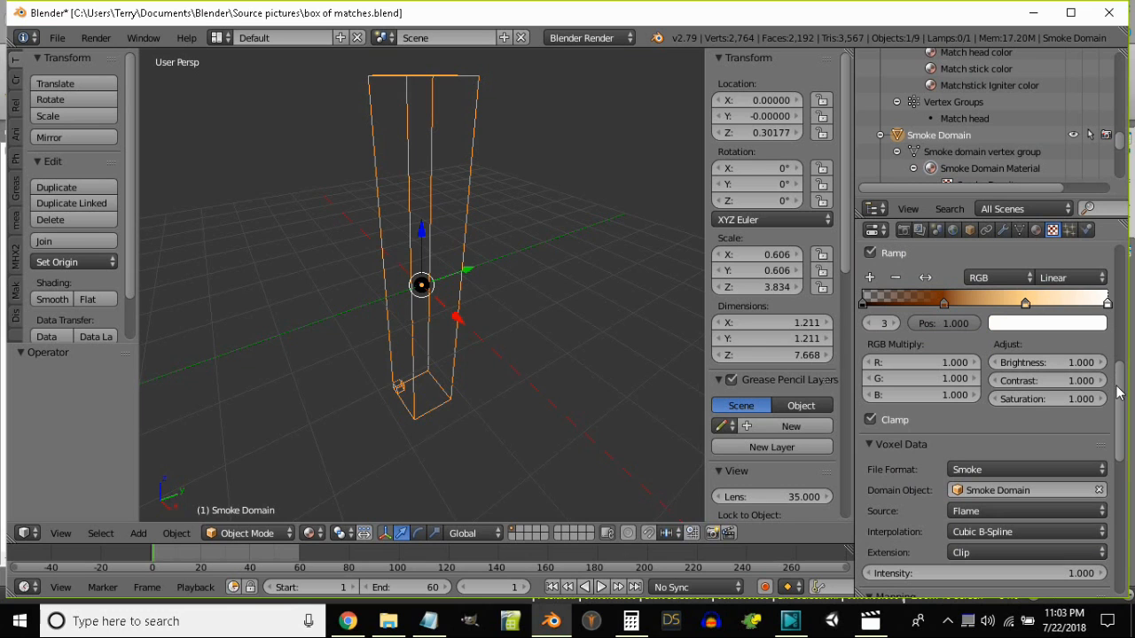
pyautogui.moveTo(1119, 393); pyautogui.dragTo(1017, 353)
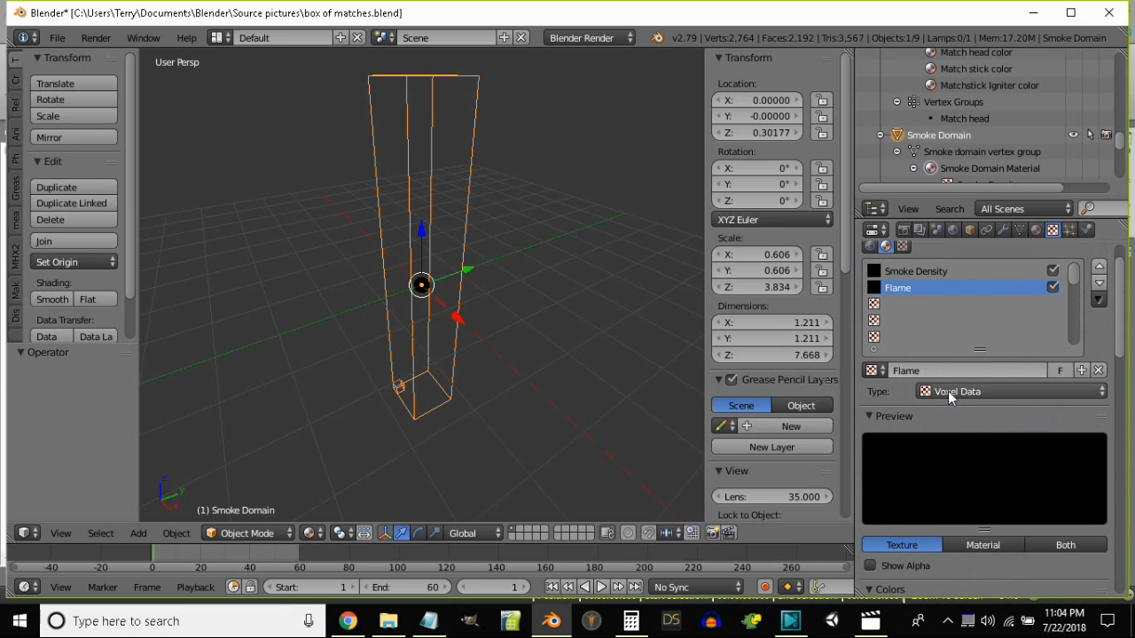
pyautogui.moveTo(1122, 335); pyautogui.dragTo(1121, 302)
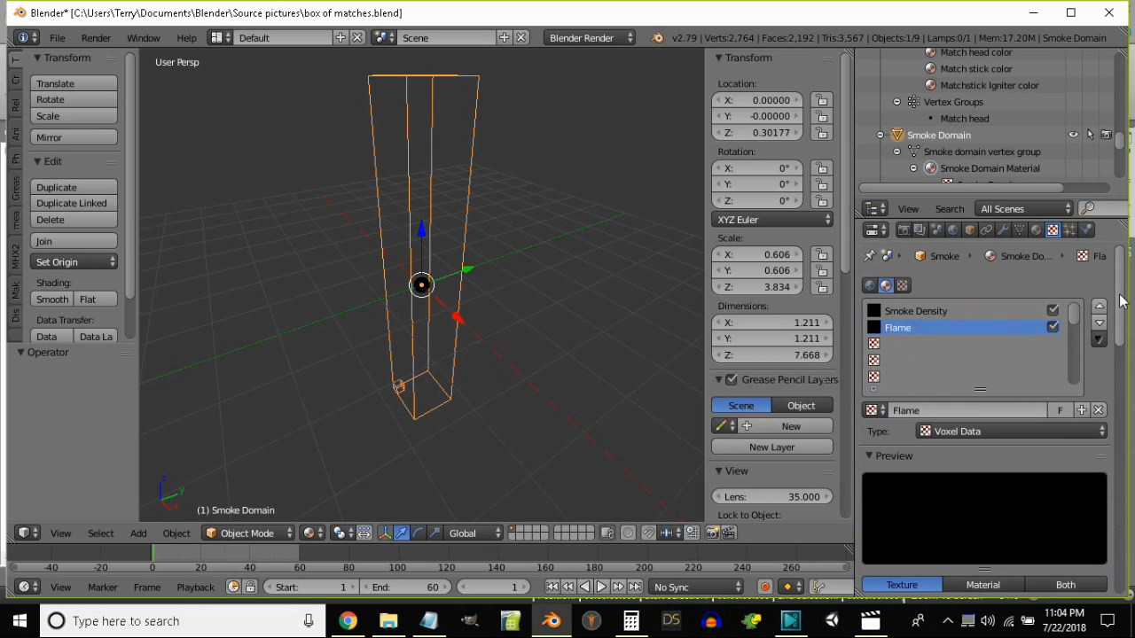
pyautogui.click(927, 312)
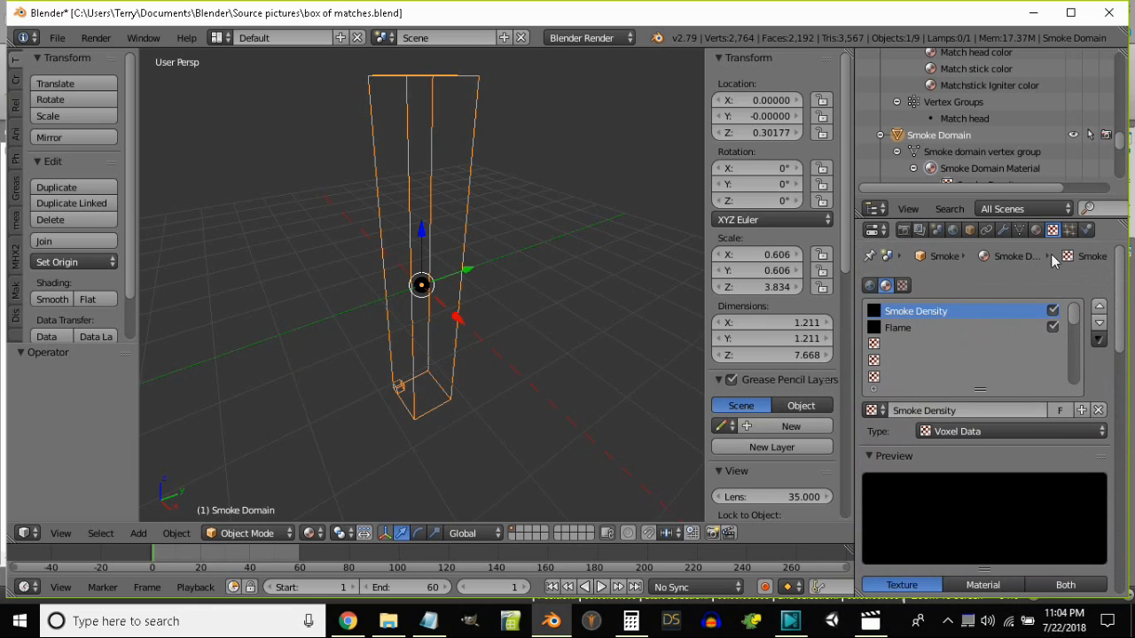
# Select the Fire Emitter sphere and check its material and texture settings.
pyautogui.rightClick(421, 288)
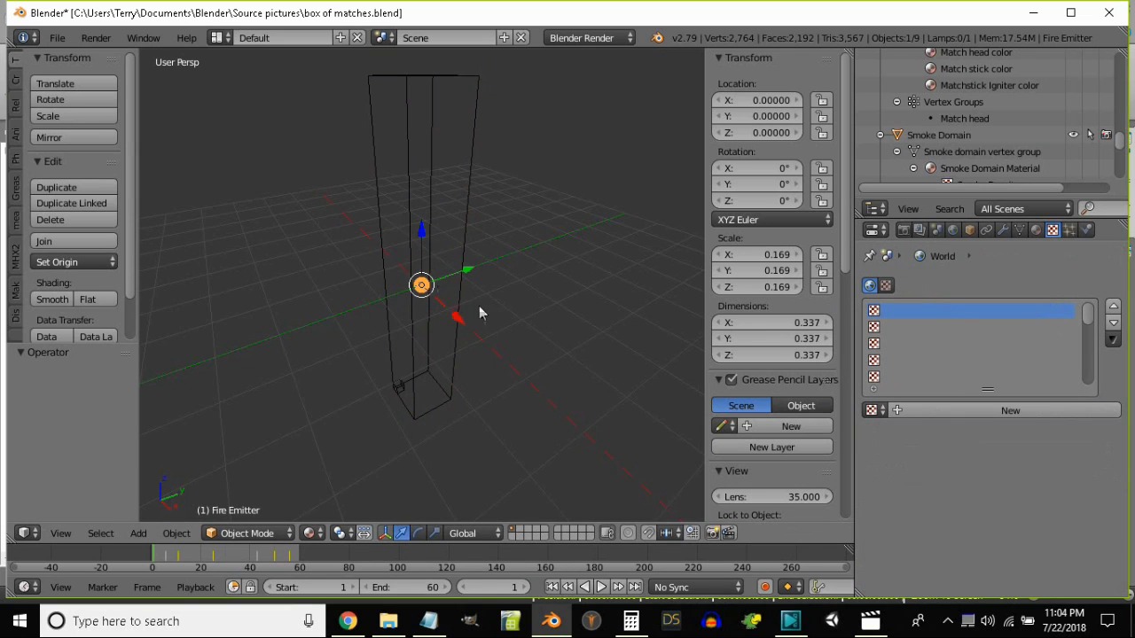
pyautogui.click(1035, 230)
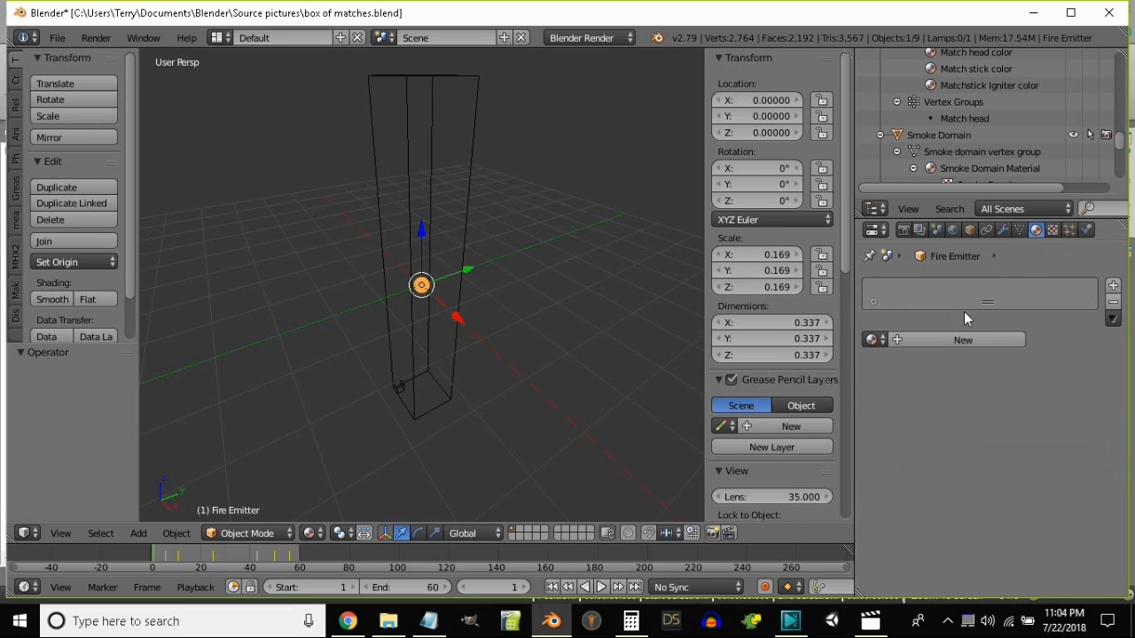
pyautogui.click(1051, 233)
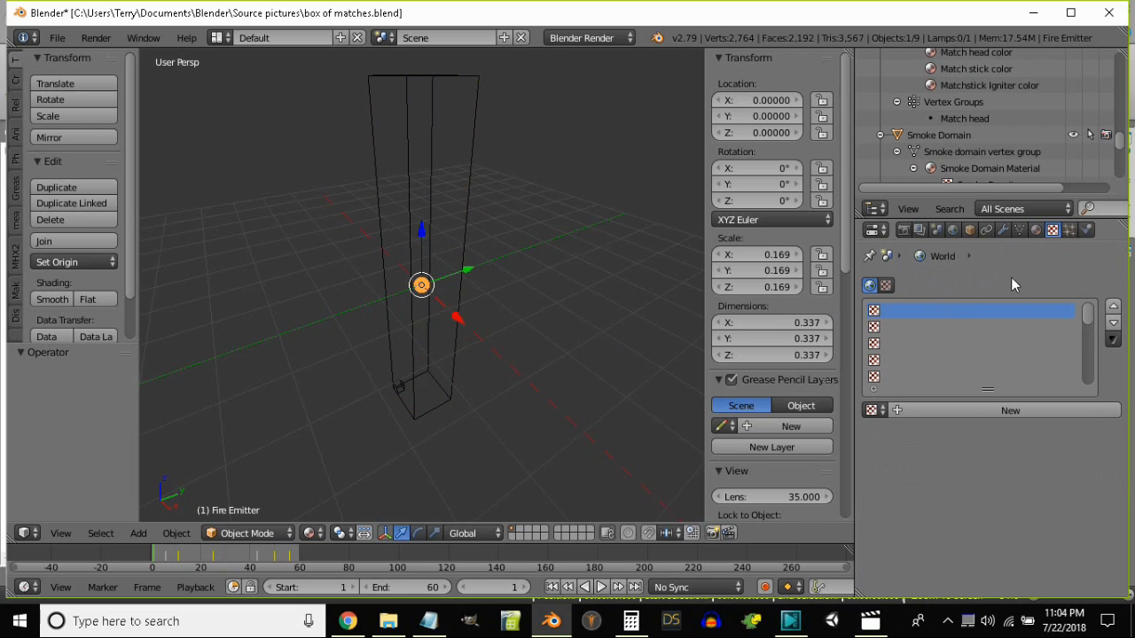
# Set the Fire Emitter's smoke flow flame rate to 1.
pyautogui.click(1087, 230)
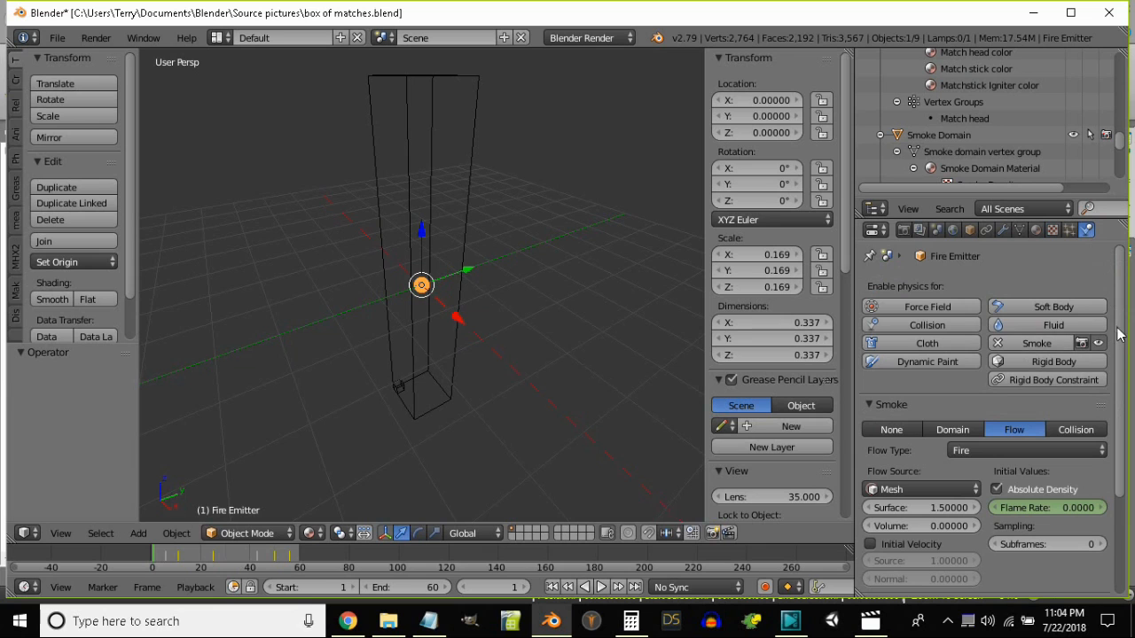
pyautogui.scroll(-2, 1115, 355)
pyautogui.scroll(-5, 1115, 358)
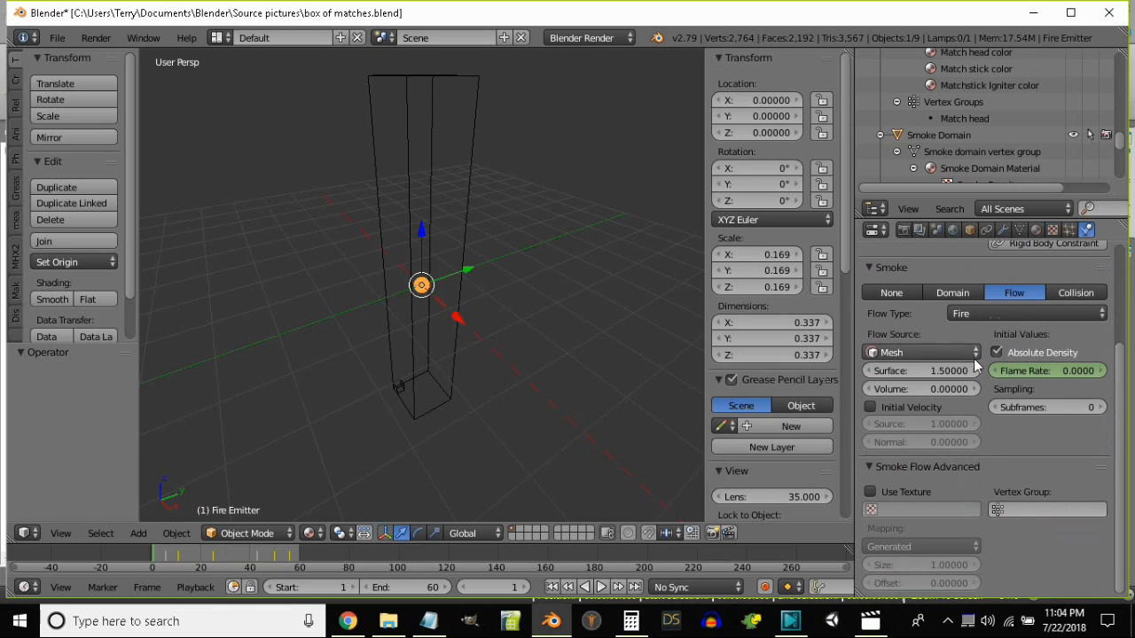
pyautogui.click(1066, 371)
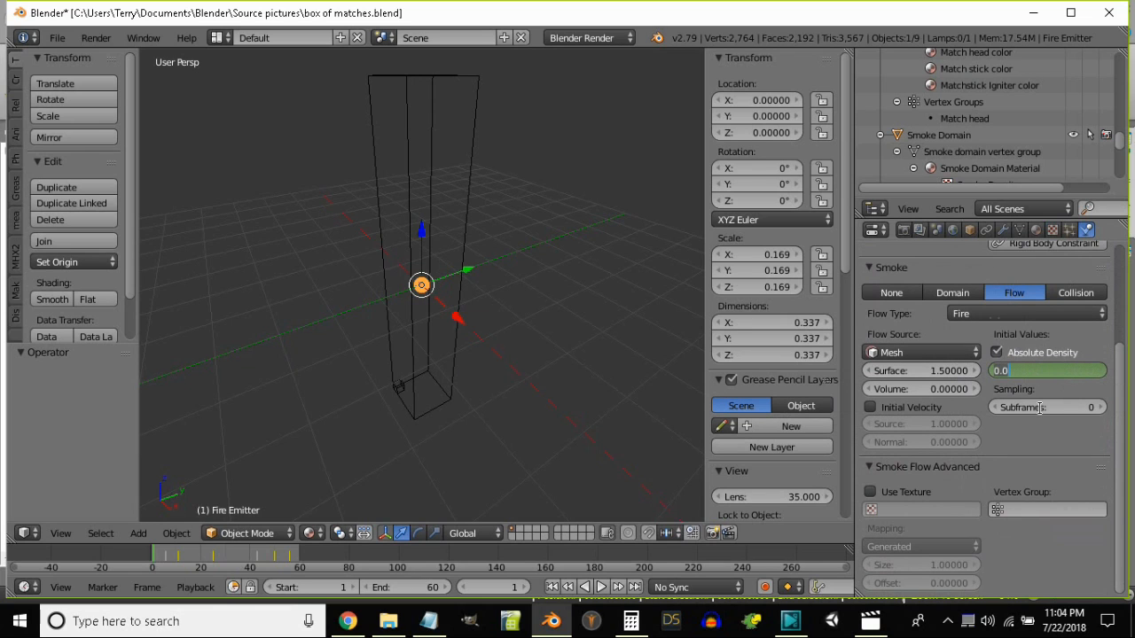
pyautogui.write('1')
pyautogui.press('Return')
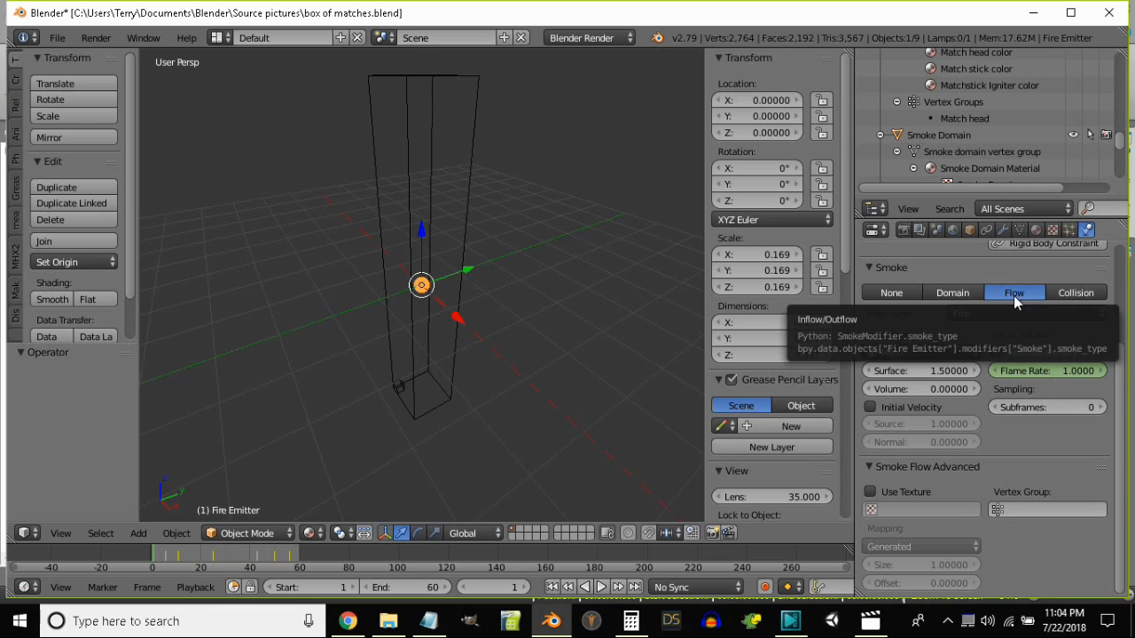
pyautogui.scroll(1, 1119, 387)
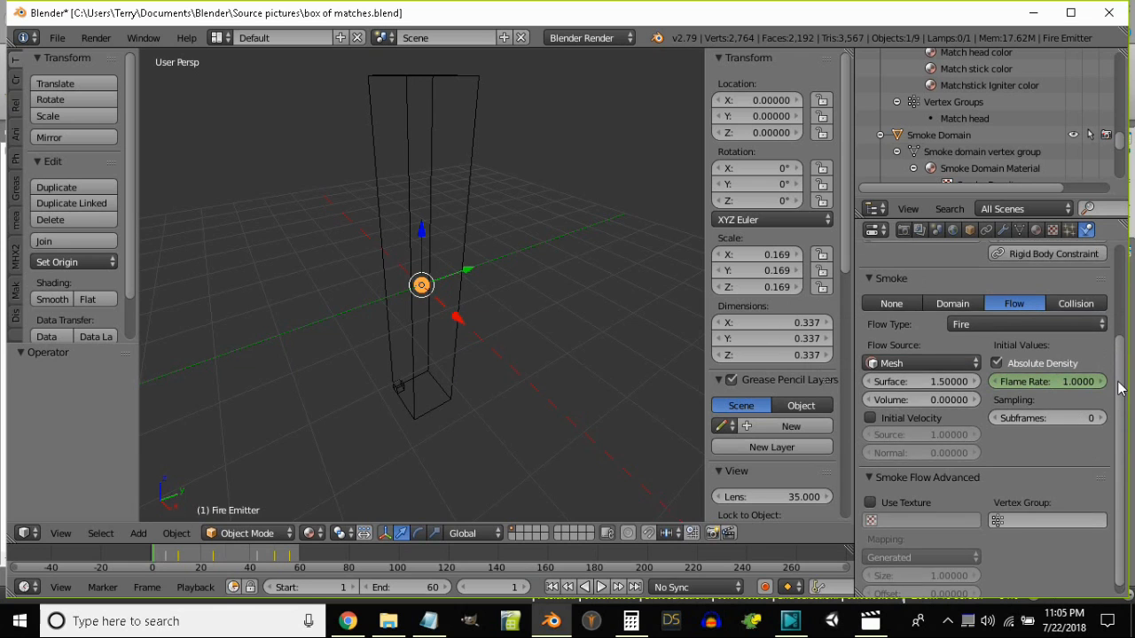
pyautogui.moveTo(1119, 387); pyautogui.dragTo(1115, 266)
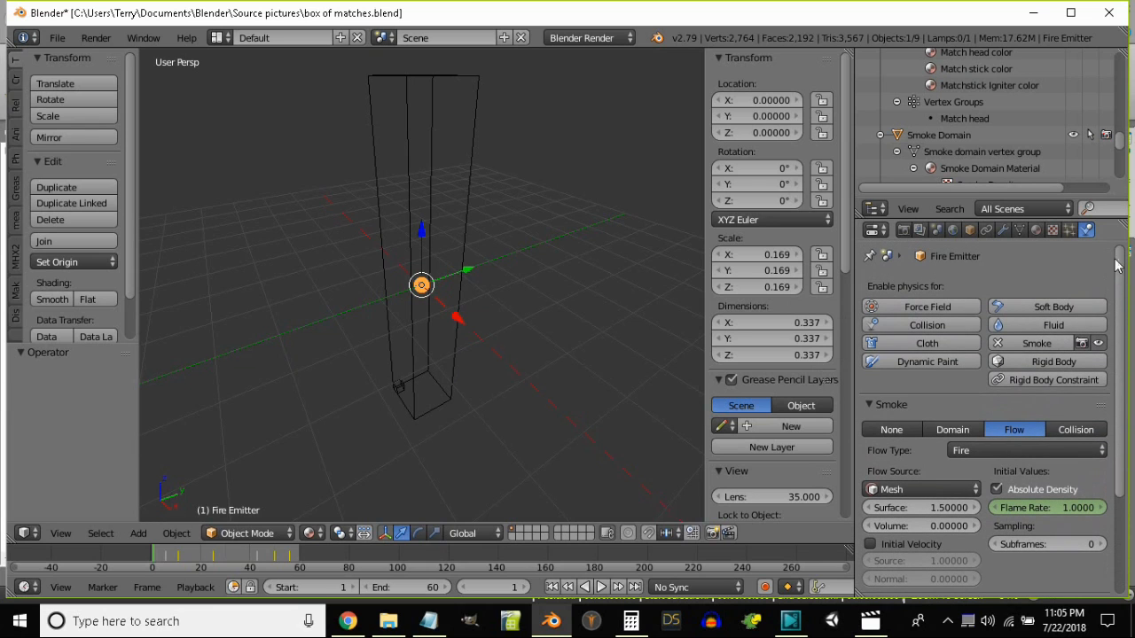
# Select the Smoke Domain, review its smoke physics settings, and look over the match light's entries in the scene outline.
pyautogui.rightClick(470, 177)
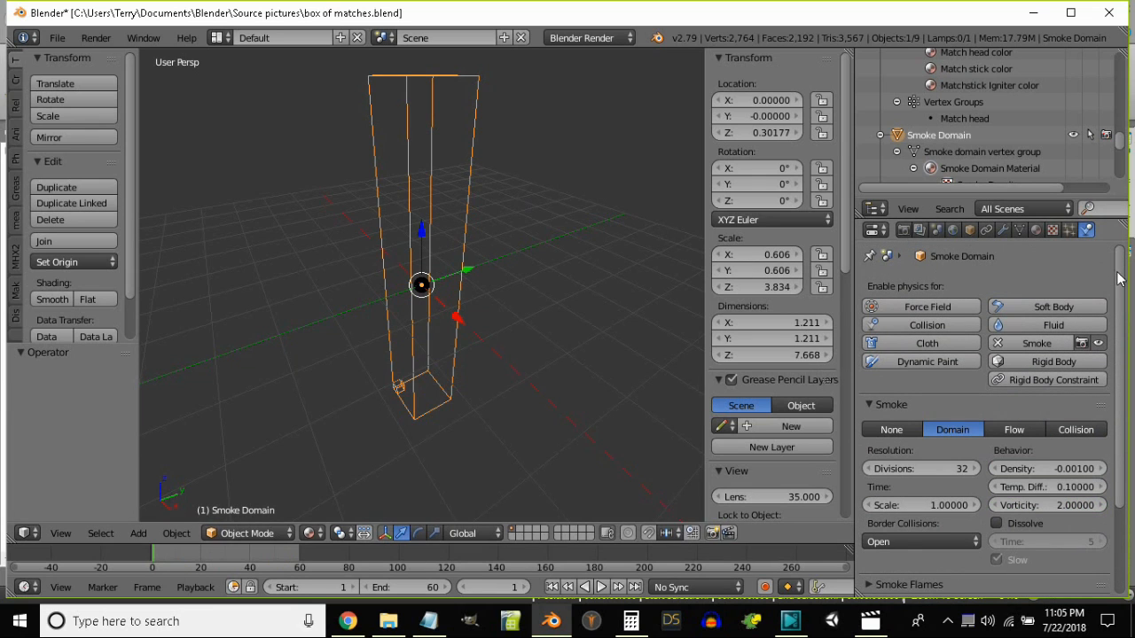
pyautogui.moveTo(1124, 282)
pyautogui.mouseDown()
pyautogui.moveTo(1120, 405)
pyautogui.moveTo(1120, 282)
pyautogui.mouseUp()
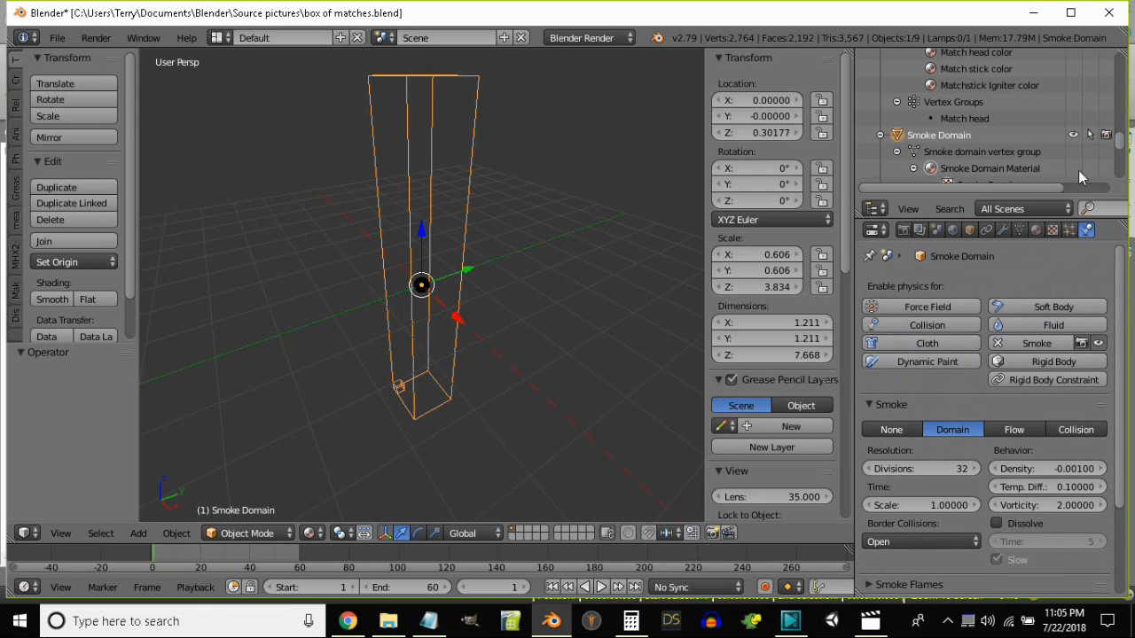
pyautogui.moveTo(1120, 148); pyautogui.dragTo(1116, 98)
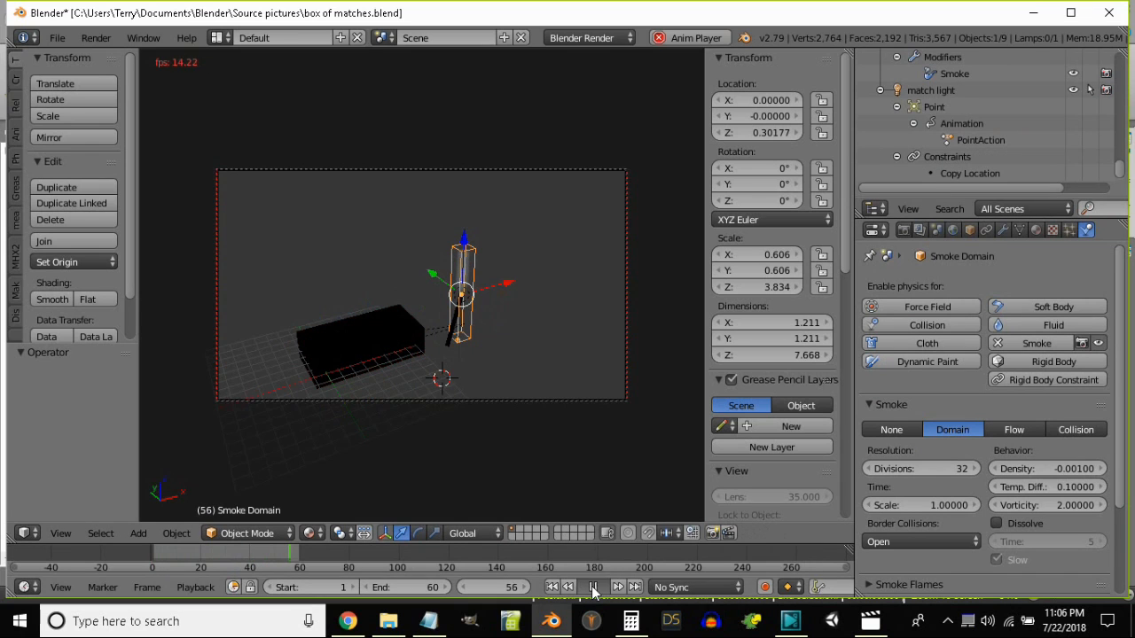
# Play the animation through the camera view, stop it at frame 23, and render that frame as a still image.
pyautogui.click(593, 587)
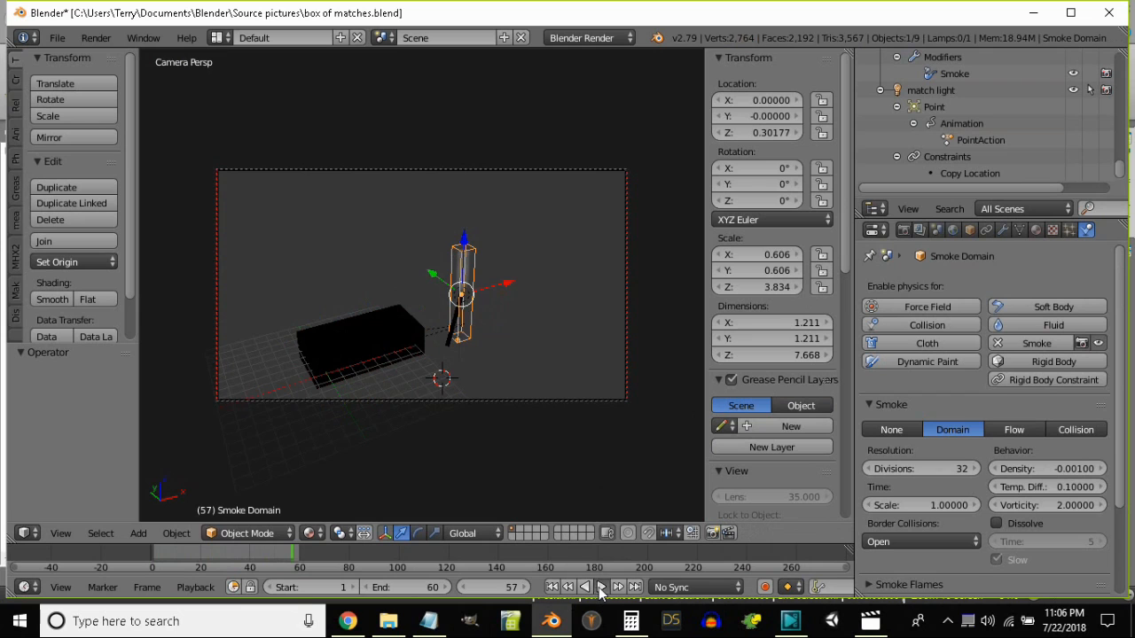
pyautogui.click(600, 587)
pyautogui.hotkey('alt', 'a')
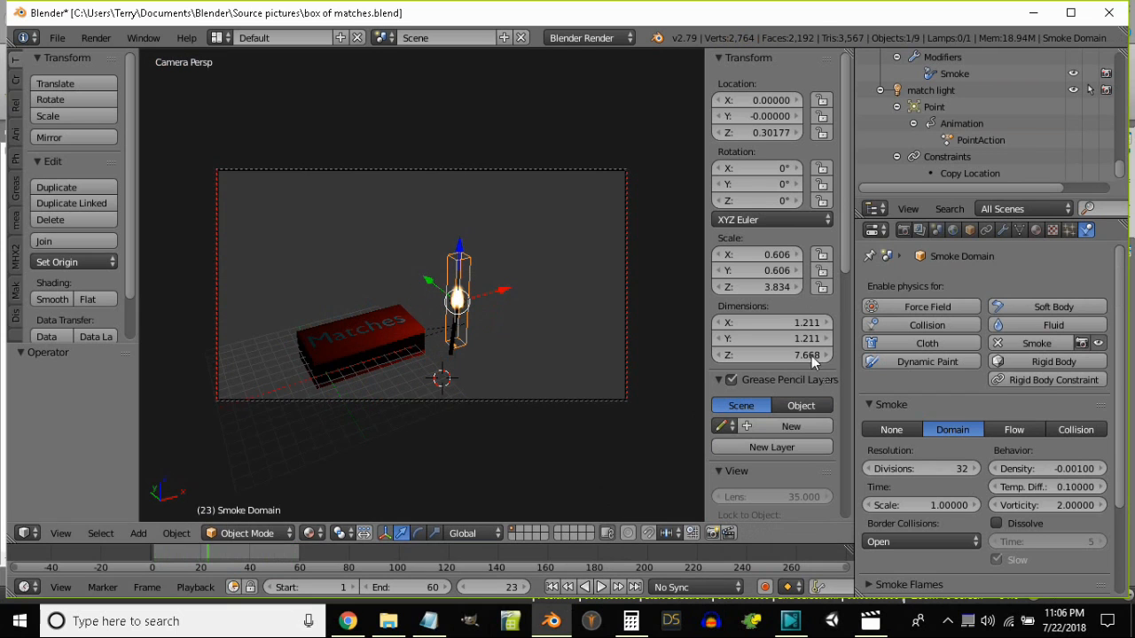
pyautogui.click(903, 230)
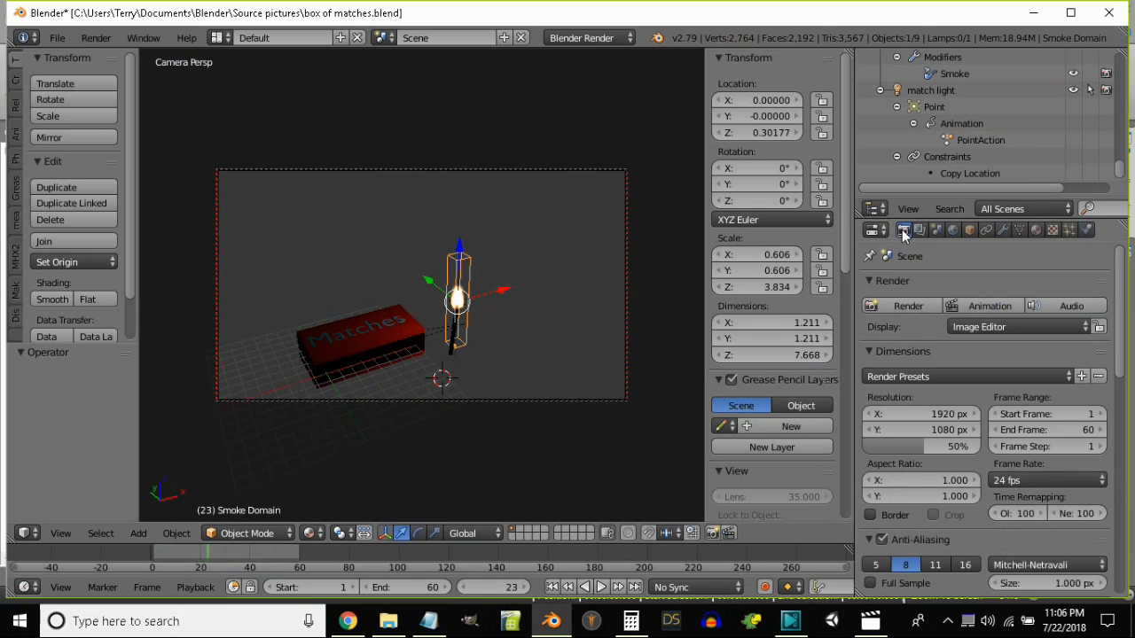
pyautogui.click(916, 306)
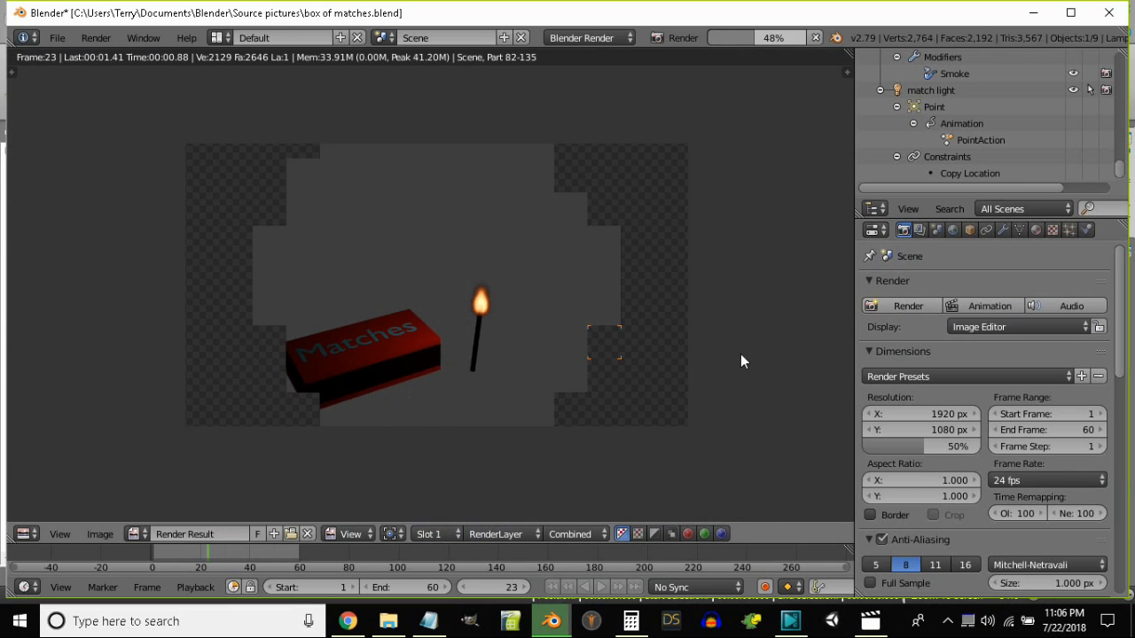